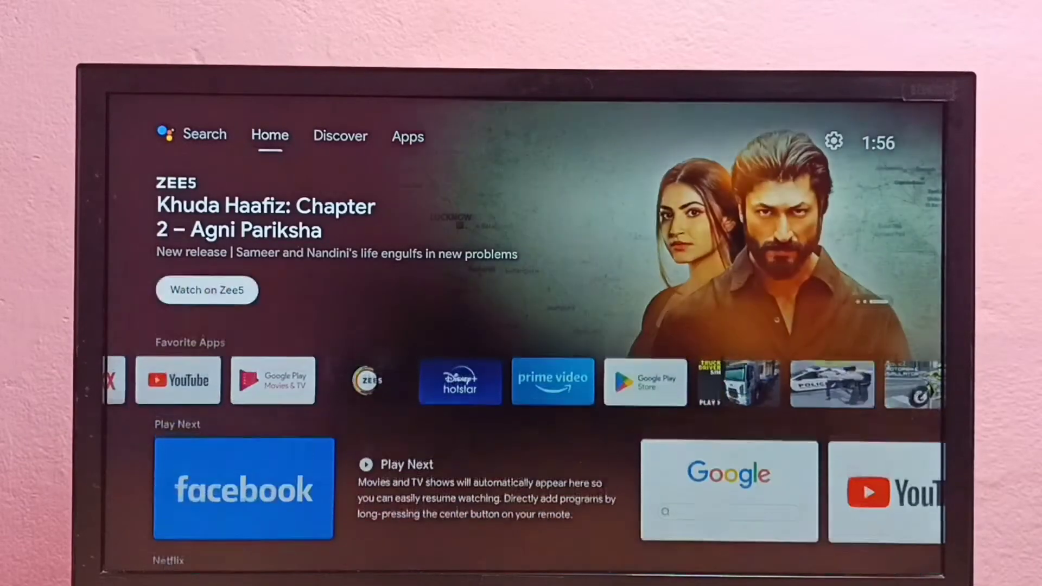
- Browse the favourite apps around Hotstar, then move up to the Apps tab's Settings gear
{"action": "key", "text": "Right"}
{"action": "key", "text": "Left"}
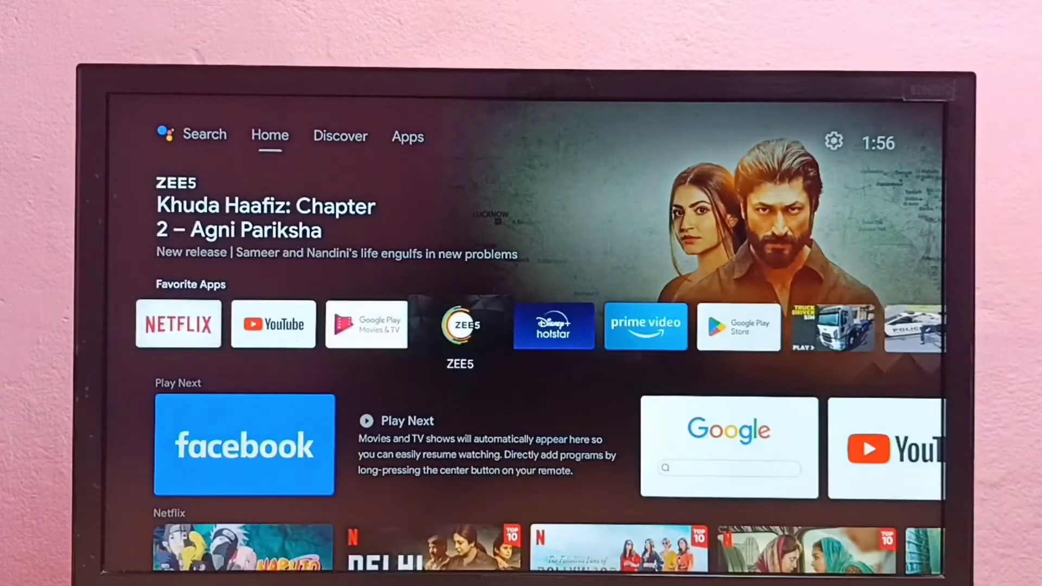
{"action": "key", "text": "Right"}
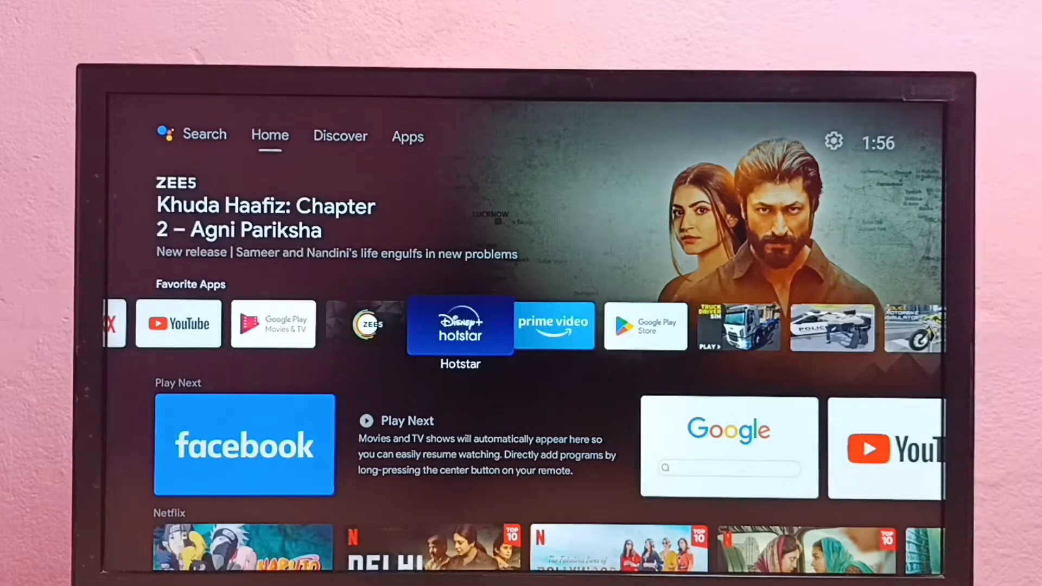
{"action": "key", "text": "Right"}
{"action": "key", "text": "Left"}
{"action": "key", "text": "Up"}
{"action": "key", "text": "Up"}
{"action": "key", "text": "Right"}
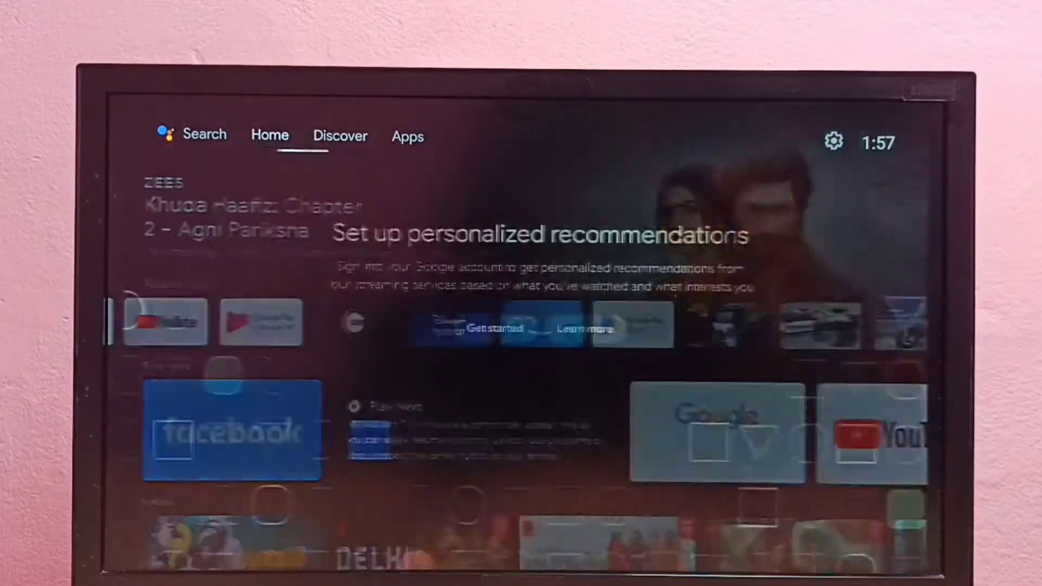
- Open Settings, then Apps, then the full list of installed apps
{"action": "key", "text": "Right"}
{"action": "key", "text": "Right"}
{"action": "key", "text": "Return"}
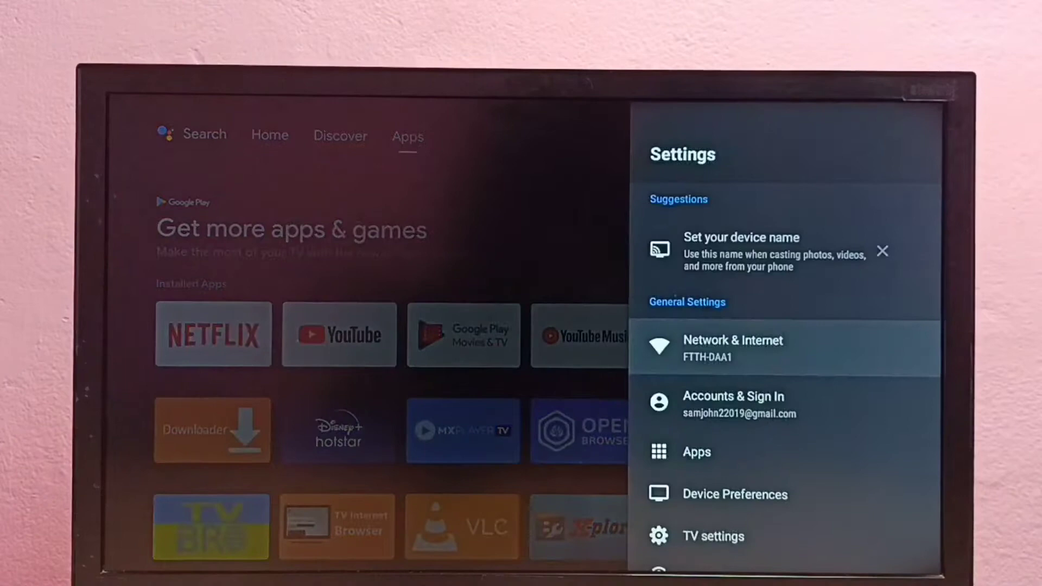
{"action": "key", "text": "Down"}
{"action": "key", "text": "Down"}
{"action": "key", "text": "Return"}
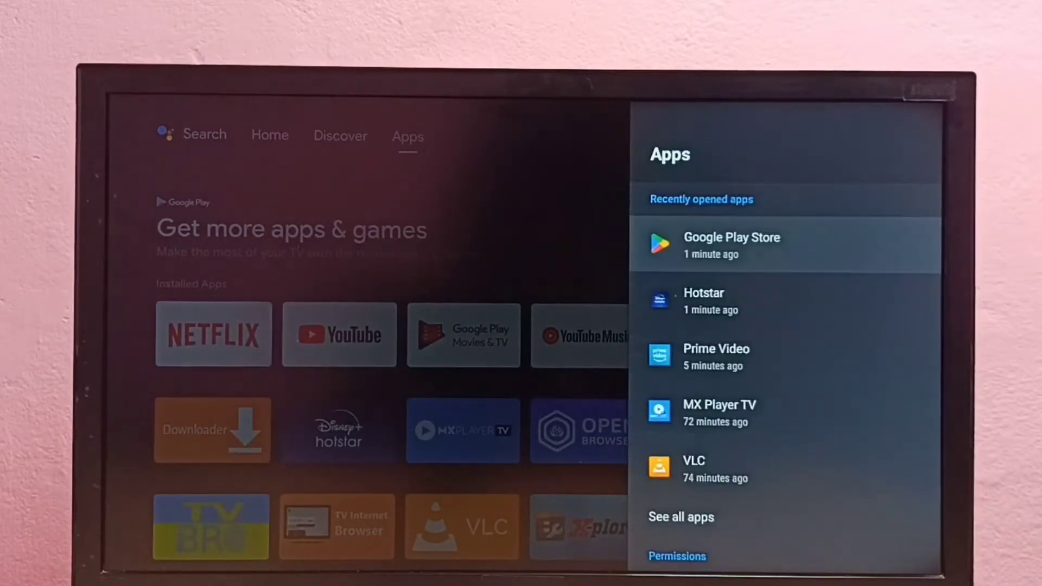
{"action": "key", "text": "Down"}
{"action": "key", "text": "Down"}
{"action": "key", "text": "Down"}
{"action": "key", "text": "Down"}
{"action": "key", "text": "Down"}
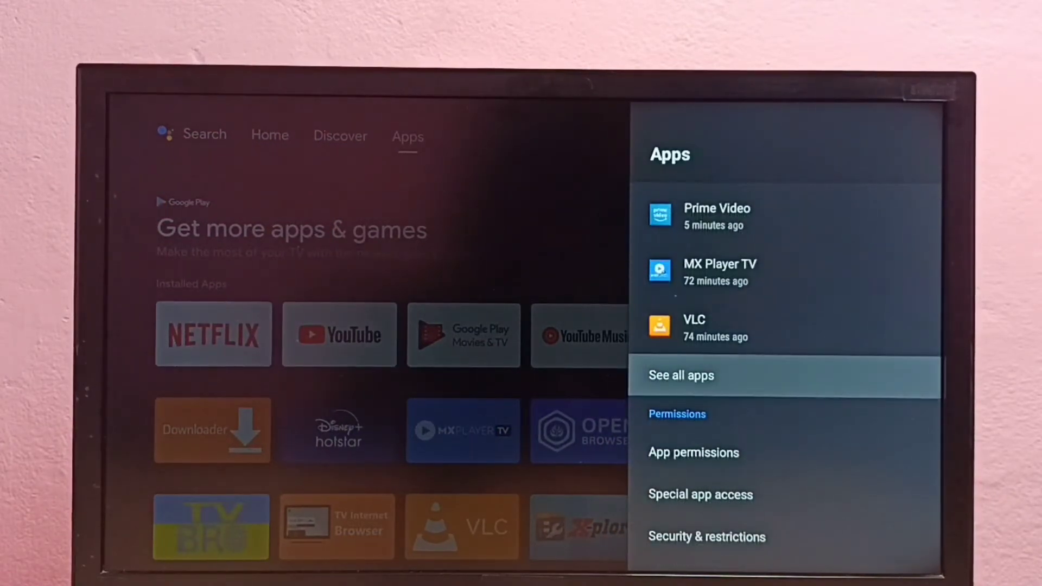
{"action": "key", "text": "Return"}
{"action": "key", "text": "Down"}
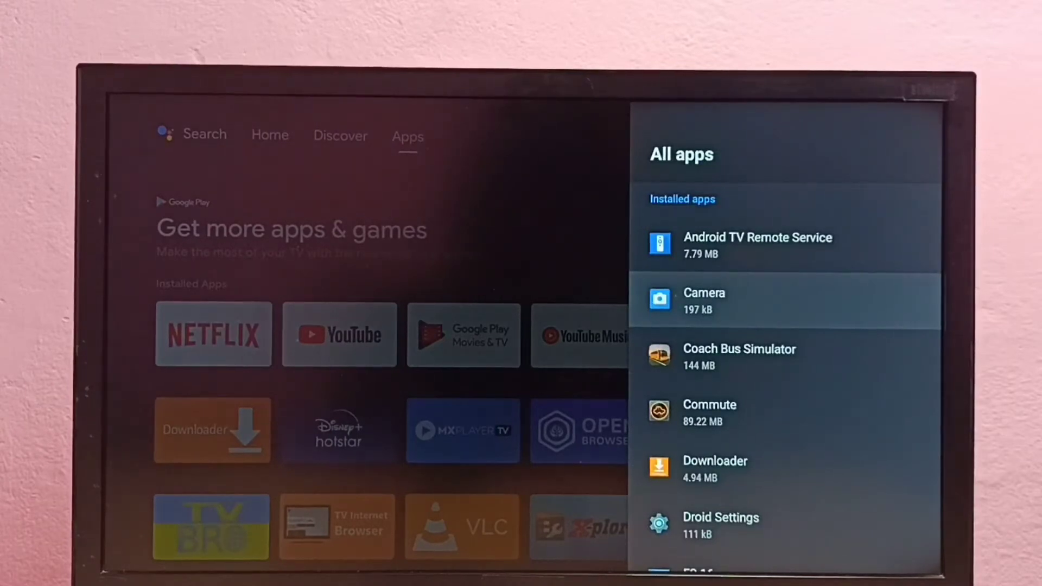
- Scroll down the installed apps list to the Hotstar entry
{"action": "key", "text": "Down"}
{"action": "key", "text": "Down"}
{"action": "key", "text": "Down"}
{"action": "key", "text": "Down"}
{"action": "key", "text": "Down"}
{"action": "key", "text": "Down"}
{"action": "key", "text": "Down"}
{"action": "key", "text": "Down"}
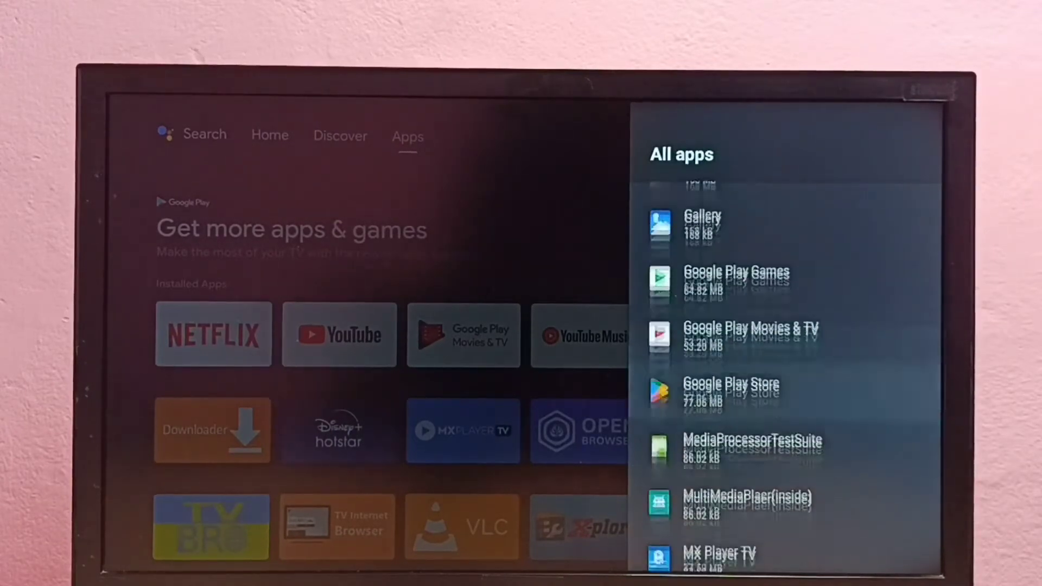
{"action": "key", "text": "Down"}
{"action": "key", "text": "Down"}
{"action": "key", "text": "Down"}
{"action": "key", "text": "Down"}
{"action": "key", "text": "Down"}
{"action": "key", "text": "Down"}
{"action": "key", "text": "Down"}
{"action": "key", "text": "Down"}
{"action": "key", "text": "Down"}
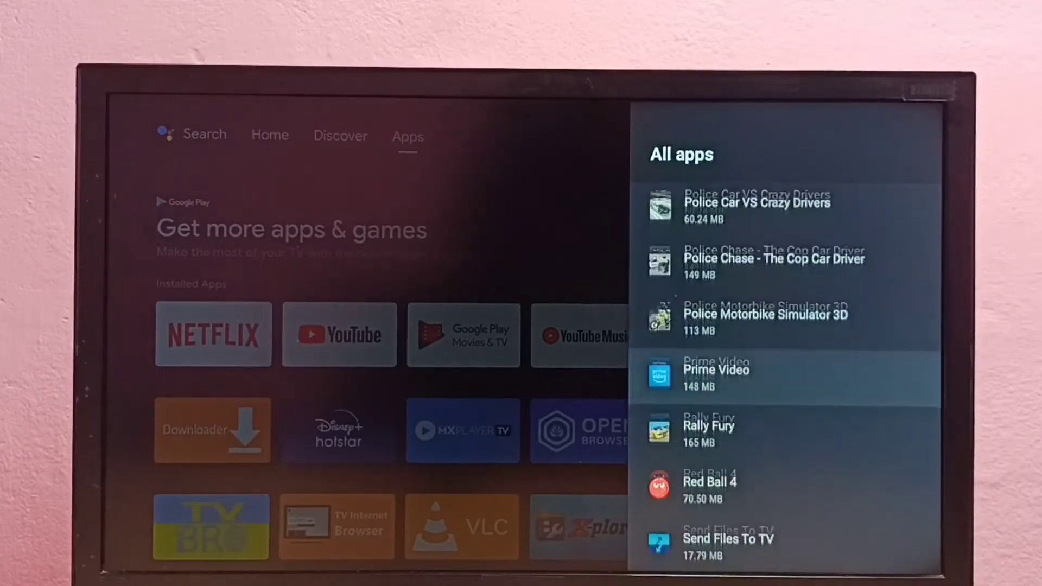
{"action": "key", "text": "Down"}
{"action": "key", "text": "Down"}
{"action": "key", "text": "Down"}
{"action": "key", "text": "Down"}
{"action": "key", "text": "Down"}
{"action": "key", "text": "Down"}
{"action": "key", "text": "Down"}
{"action": "key", "text": "Down"}
{"action": "key", "text": "Down"}
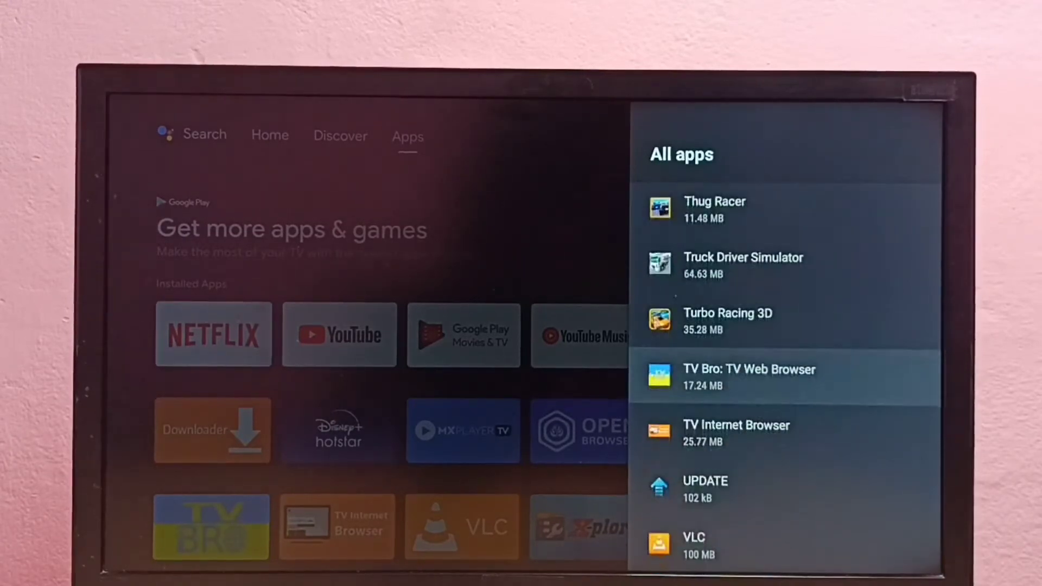
{"action": "key", "text": "Down"}
{"action": "key", "text": "Down"}
{"action": "key", "text": "Down"}
{"action": "key", "text": "Down"}
{"action": "key", "text": "Down"}
{"action": "key", "text": "Down"}
{"action": "key", "text": "Down"}
{"action": "key", "text": "Down"}
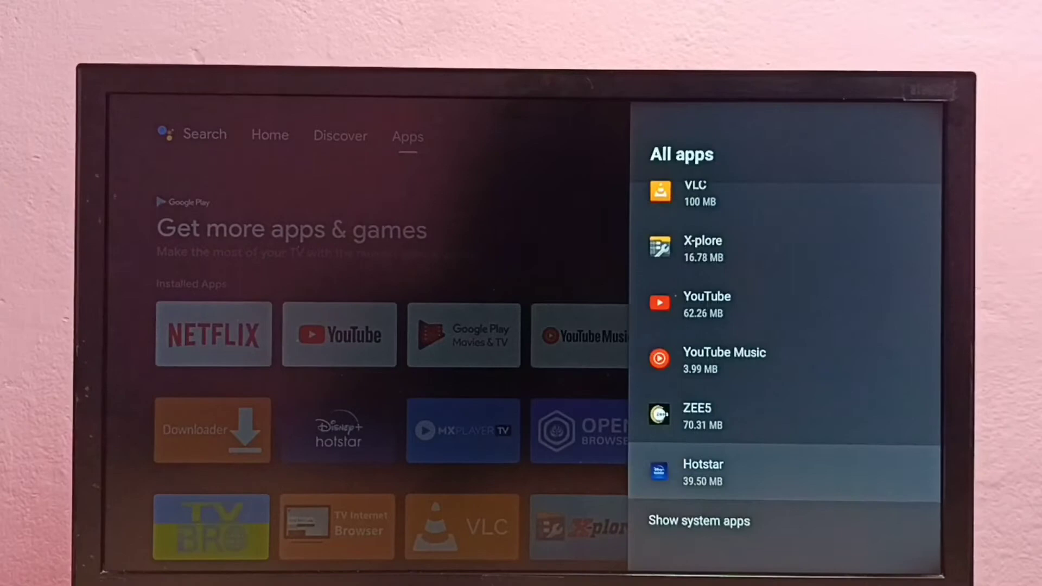
- Open Hotstar's app info page and confirm uninstalling it
{"action": "key", "text": "Return"}
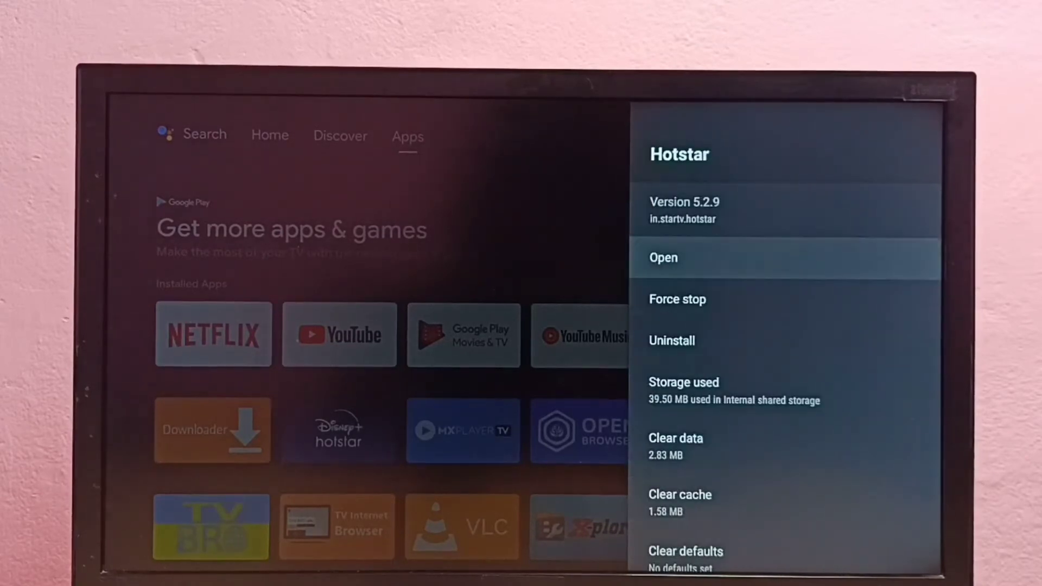
{"action": "key", "text": "Down"}
{"action": "key", "text": "Down"}
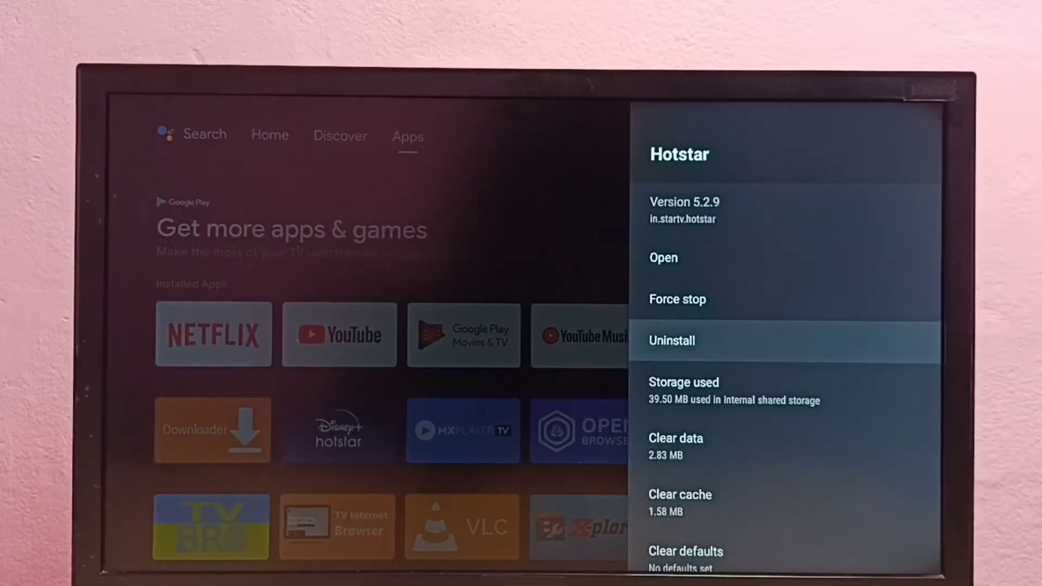
{"action": "key", "text": "Return"}
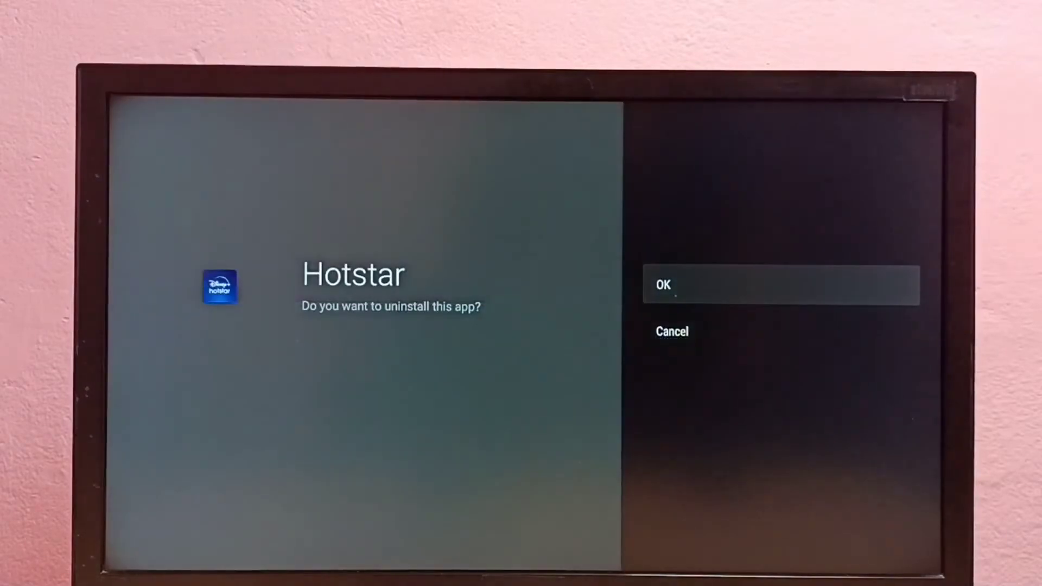
{"action": "key", "text": "Return"}
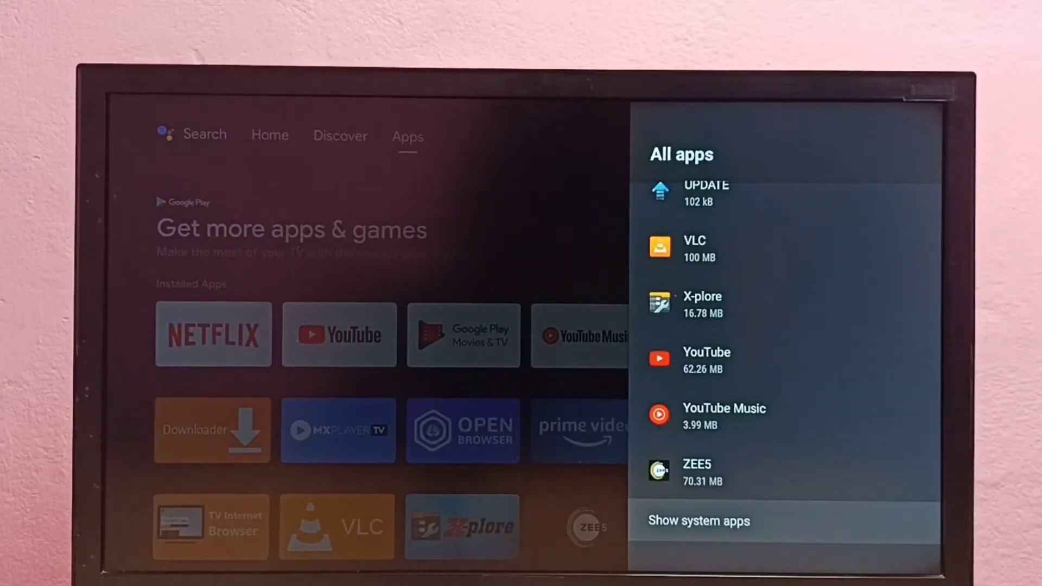
- Return to the home screen and highlight the Play Store tile in installed apps
{"action": "key", "text": "Escape"}
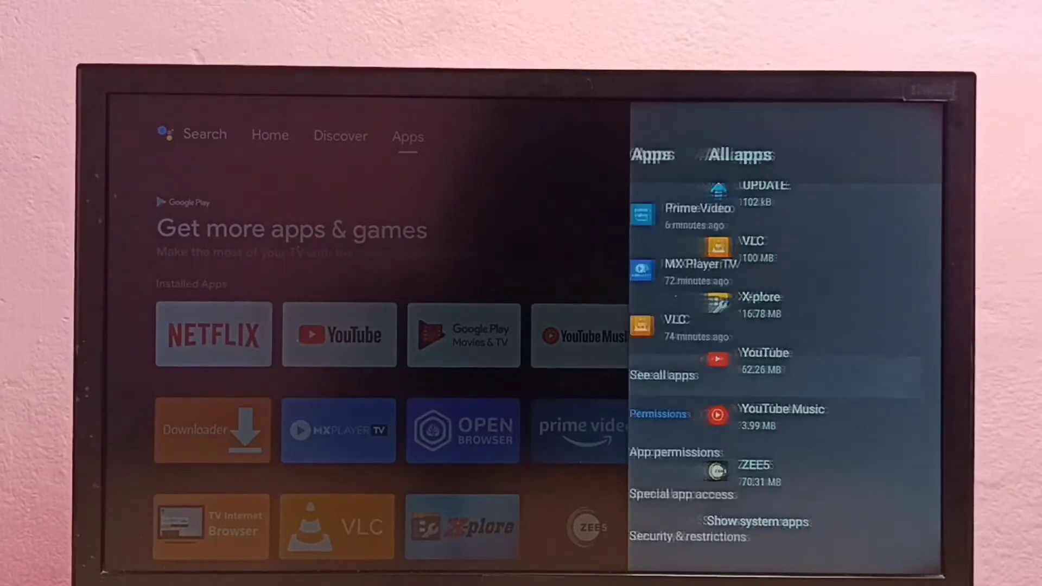
{"action": "key", "text": "Escape"}
{"action": "key", "text": "Escape"}
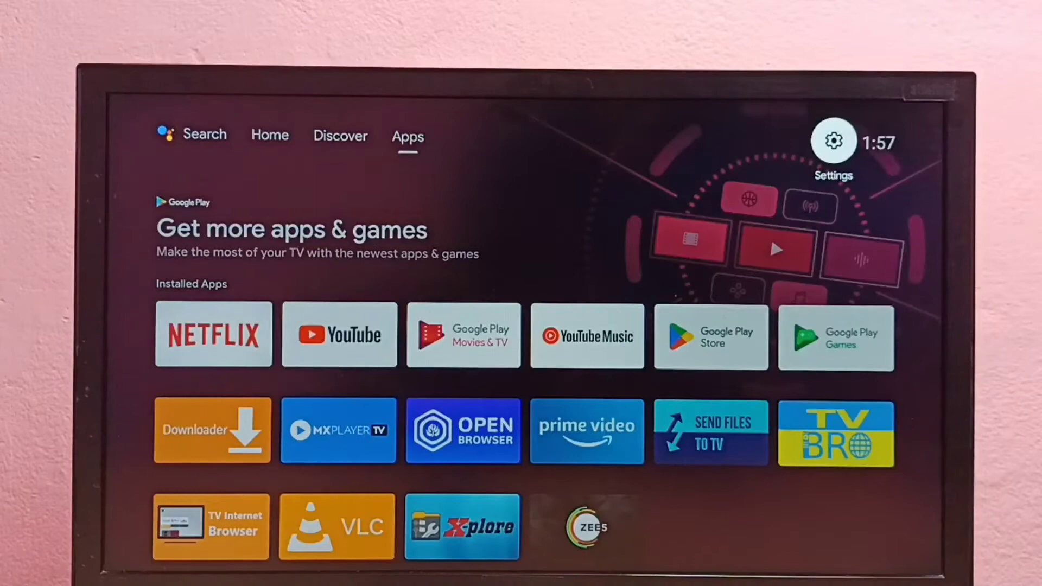
{"action": "key", "text": "Down"}
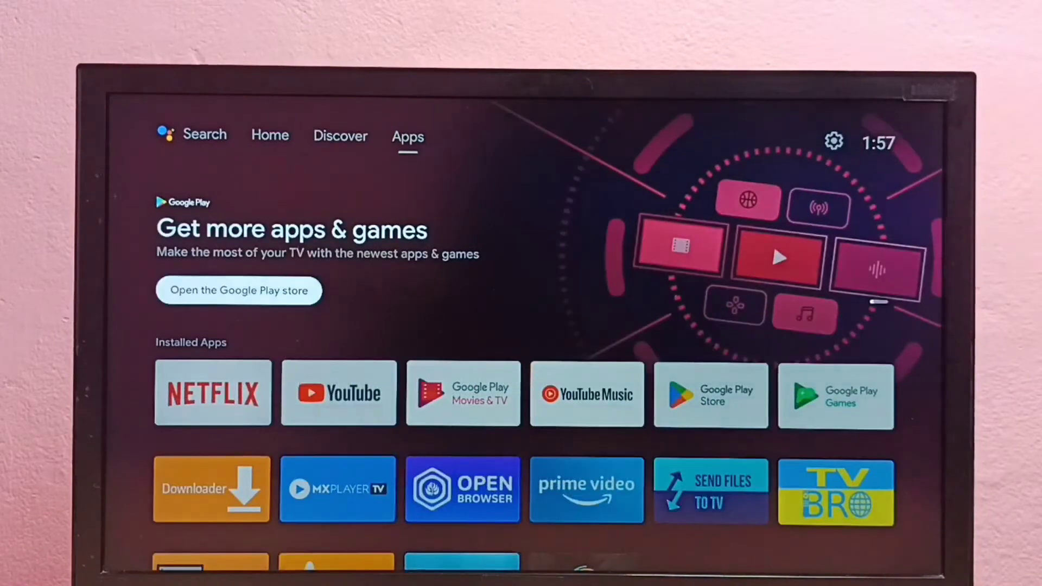
{"action": "key", "text": "Down"}
{"action": "key", "text": "Right"}
{"action": "key", "text": "Right"}
{"action": "key", "text": "Right"}
{"action": "key", "text": "Right"}
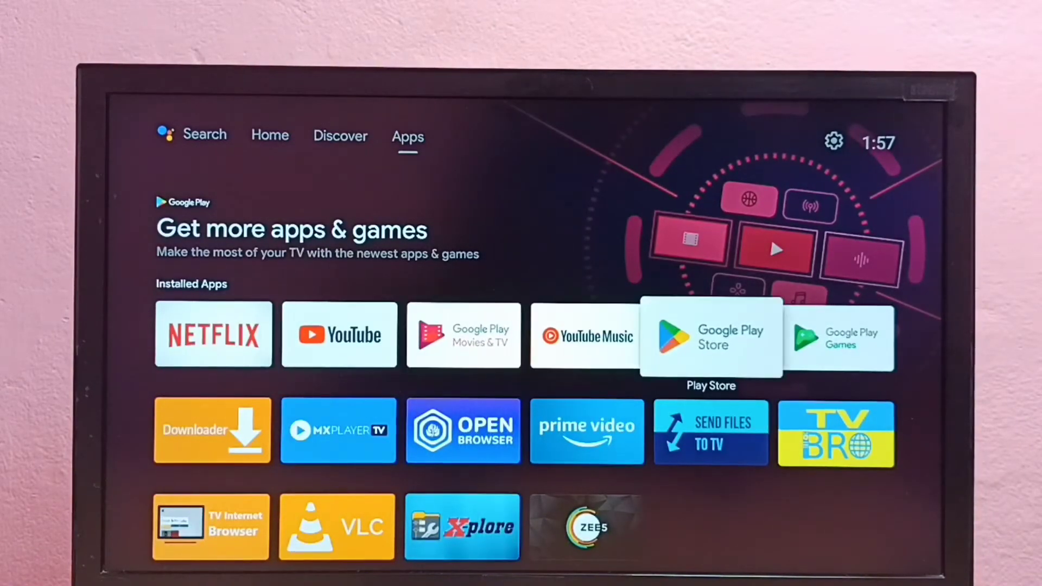
- Launch Google Play Store and activate the search field on the Search page
{"action": "key", "text": "Return"}
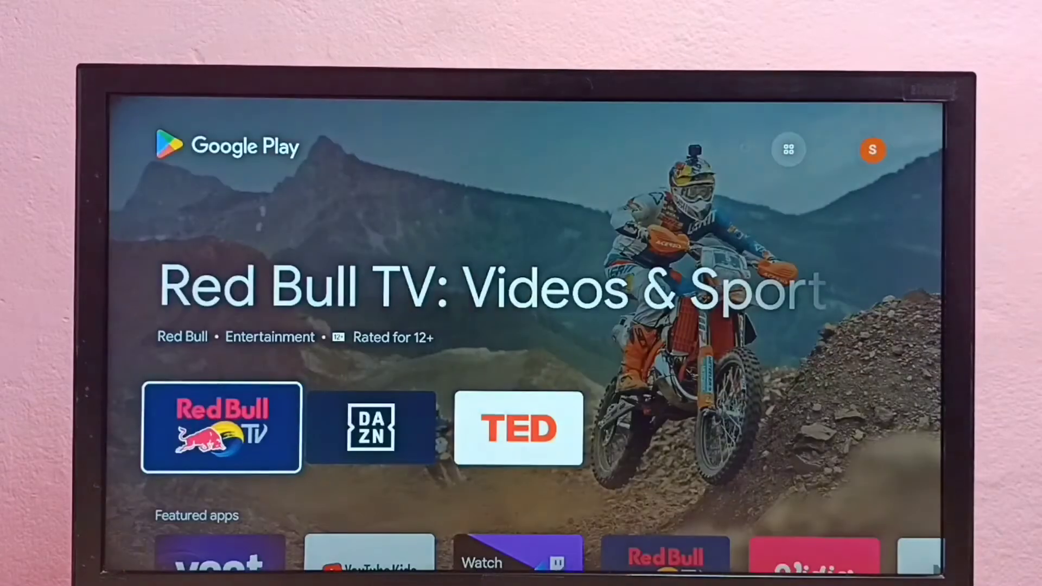
{"action": "key", "text": "Up"}
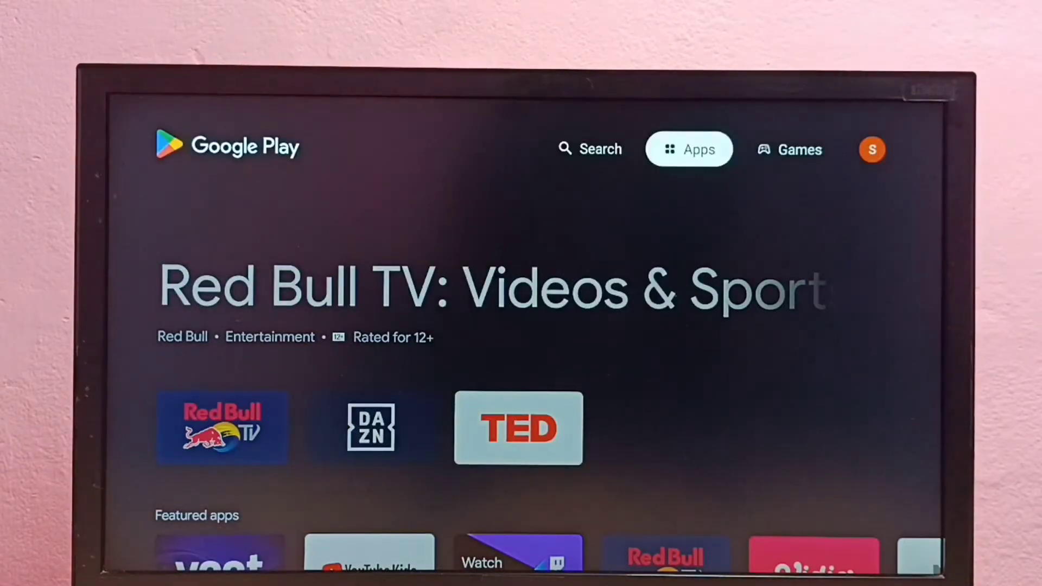
{"action": "key", "text": "Left"}
{"action": "key", "text": "Down"}
{"action": "key", "text": "Right"}
{"action": "key", "text": "Return"}
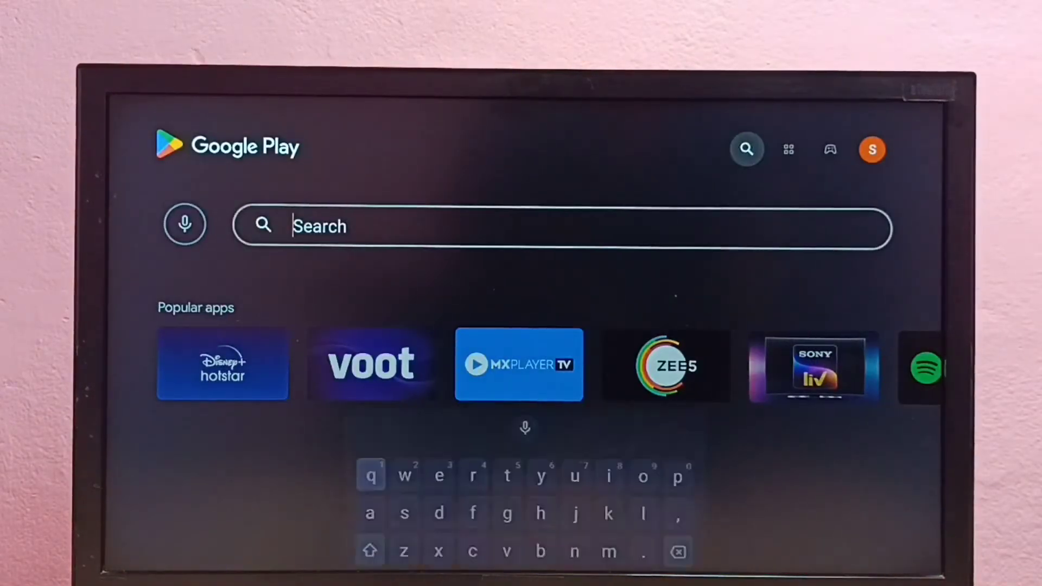
- Enter 'hot' on the on-screen keyboard and dismiss it to reach Hotstar
{"action": "key", "text": "Right"}
{"action": "key", "text": "Right"}
{"action": "key", "text": "Right"}
{"action": "key", "text": "Right"}
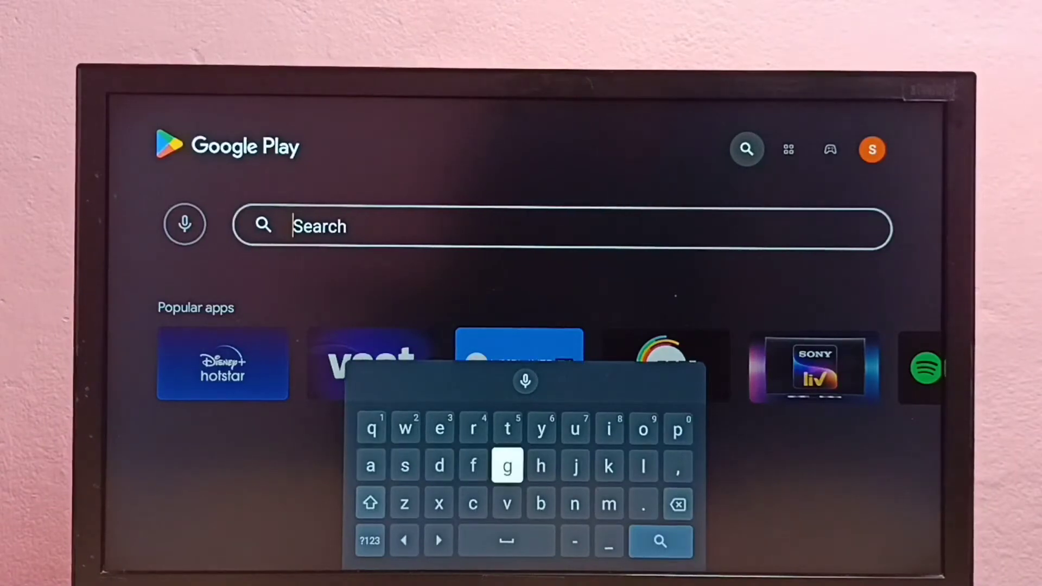
{"action": "key", "text": "Right"}
{"action": "key", "text": "Return"}
{"action": "key", "text": "Up"}
{"action": "key", "text": "Right"}
{"action": "key", "text": "Right"}
{"action": "key", "text": "Right"}
{"action": "key", "text": "Return"}
{"action": "key", "text": "Left"}
{"action": "key", "text": "Left"}
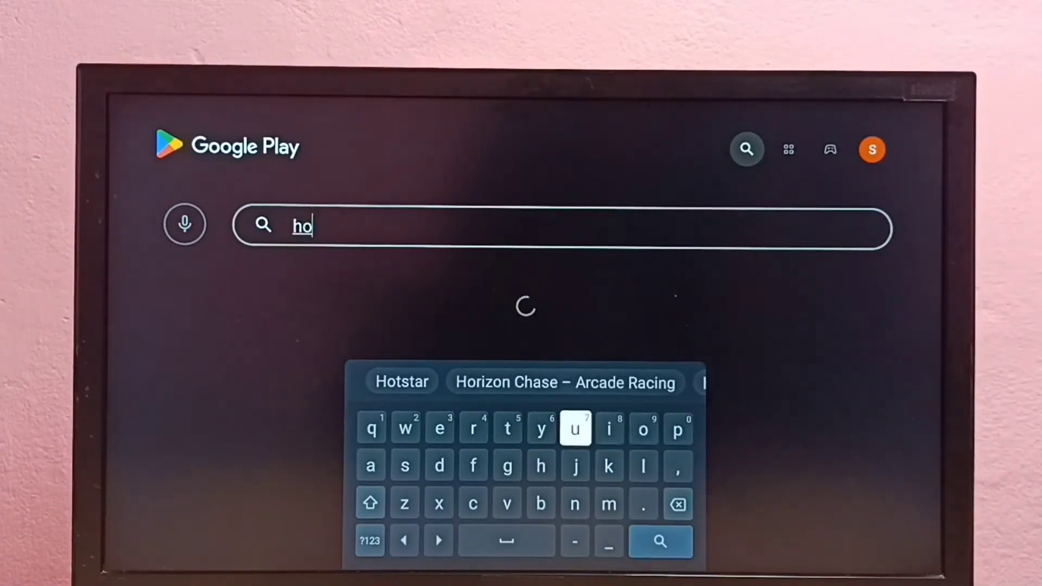
{"action": "key", "text": "Left"}
{"action": "key", "text": "Left"}
{"action": "key", "text": "Return"}
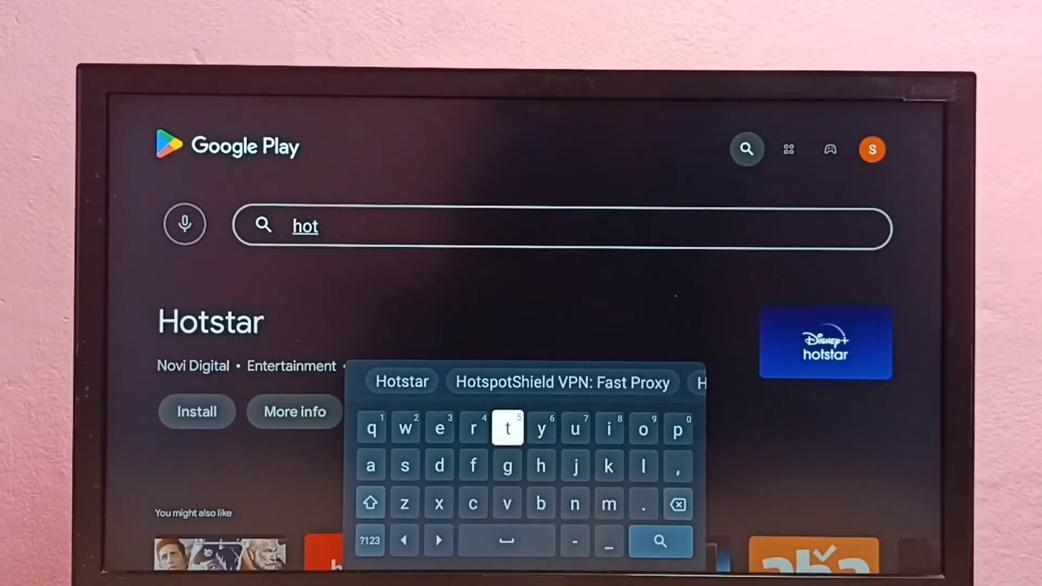
{"action": "key", "text": "Escape"}
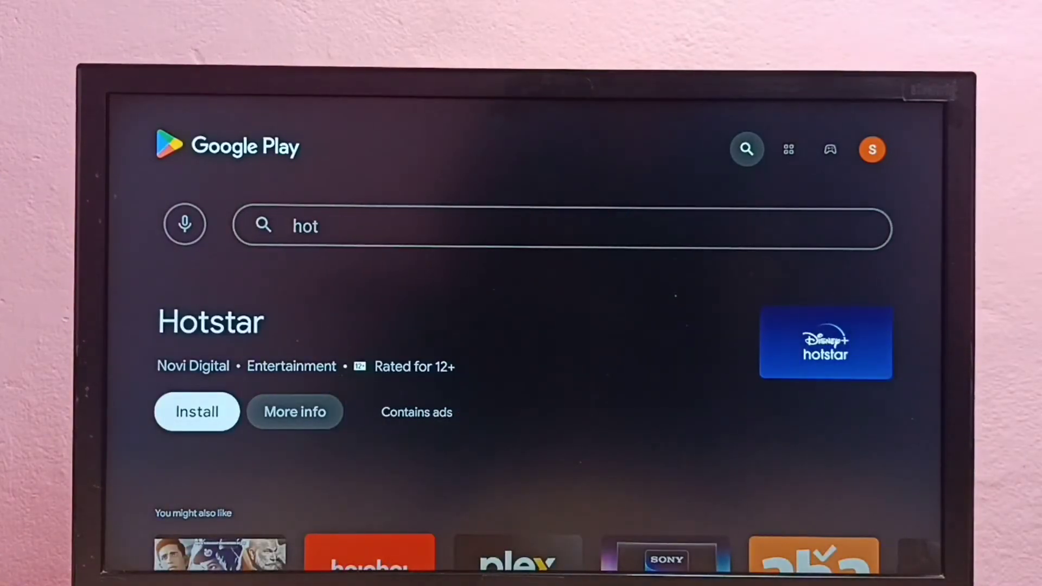
- Install Hotstar from its Play Store listing, then open it once installed
{"action": "key", "text": "Return"}
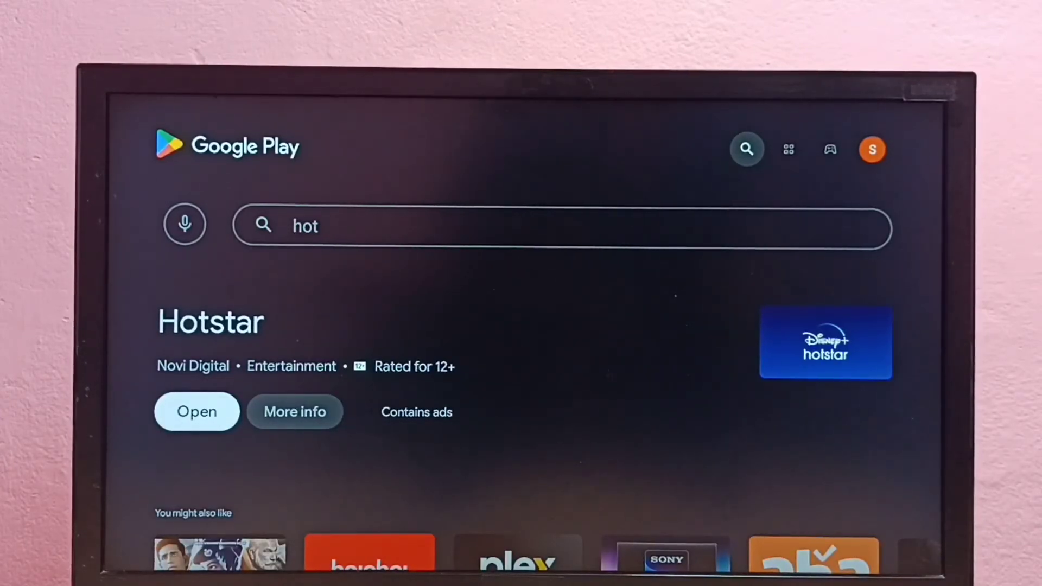
{"action": "key", "text": "Return"}
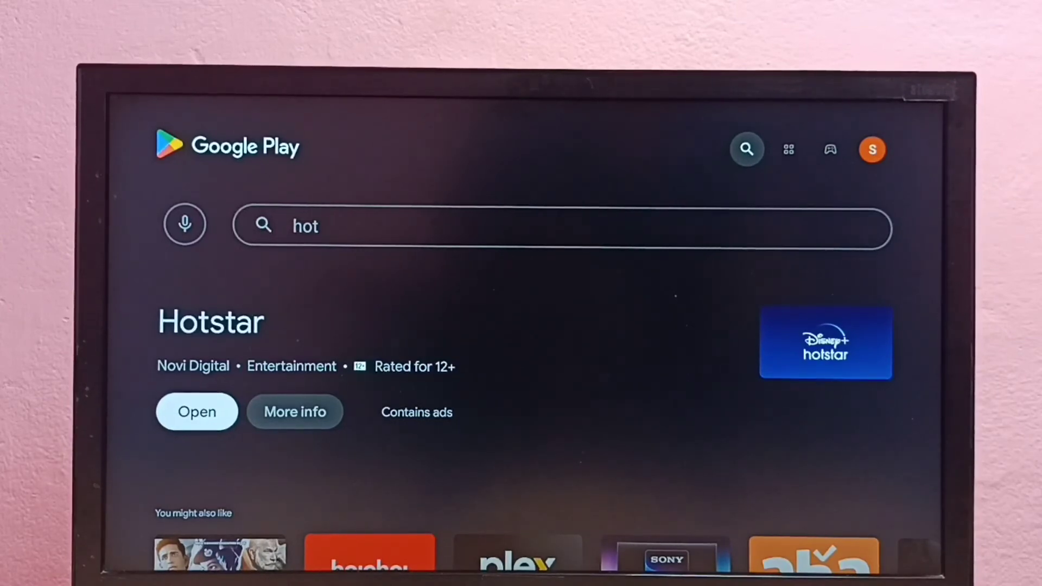